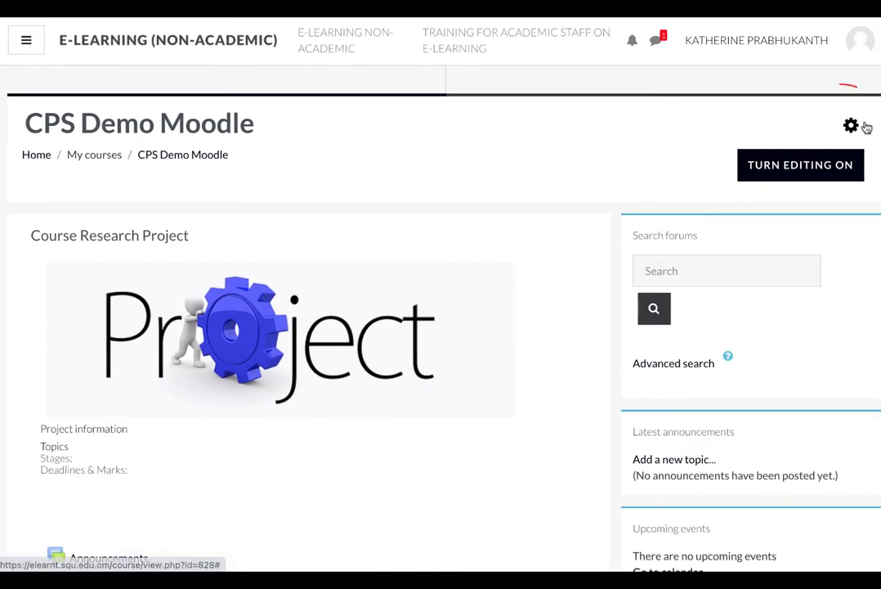
Open the course's question bank from the course administration page
{"action": "left_click", "coordinate": [865, 126]}
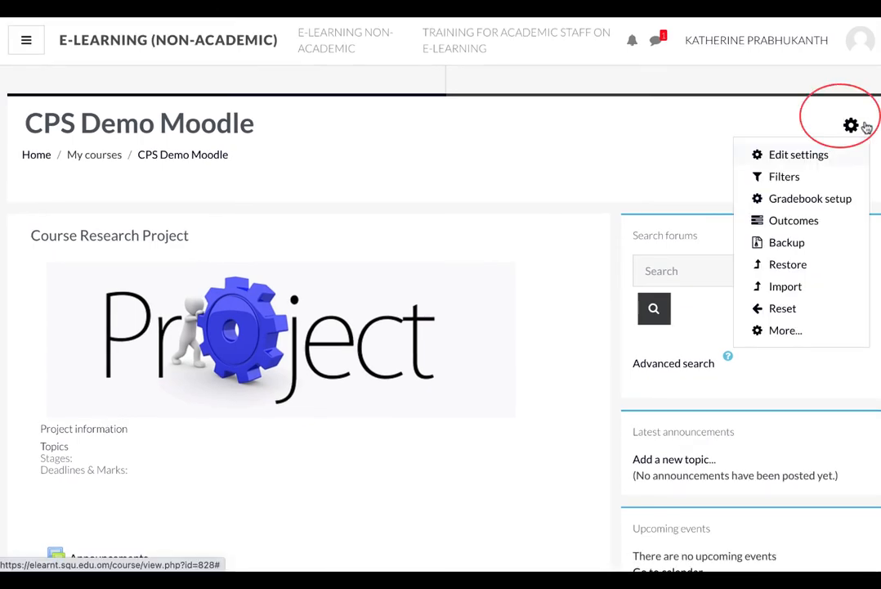
{"action": "left_click", "coordinate": [785, 330]}
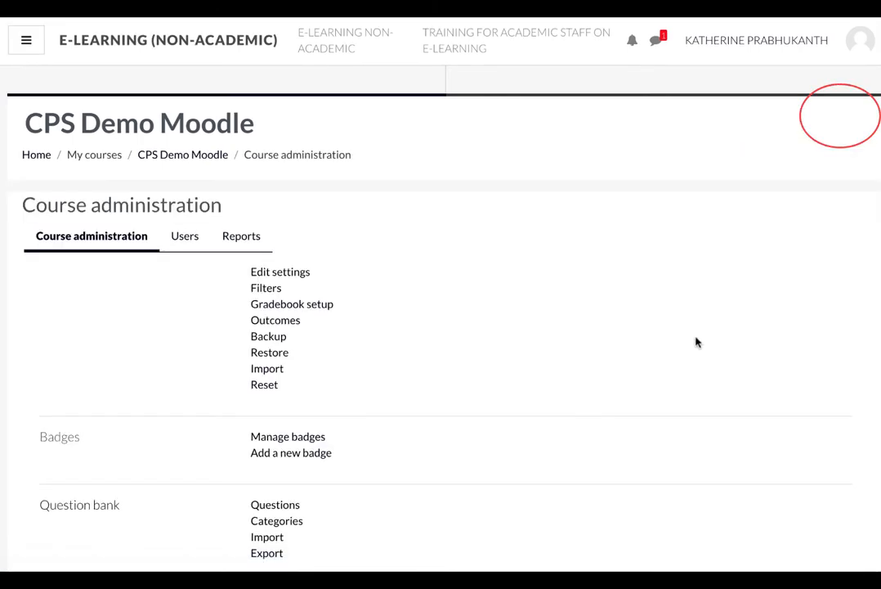
{"action": "scroll", "coordinate": [591, 373], "scroll_direction": "down", "scroll_amount": 3}
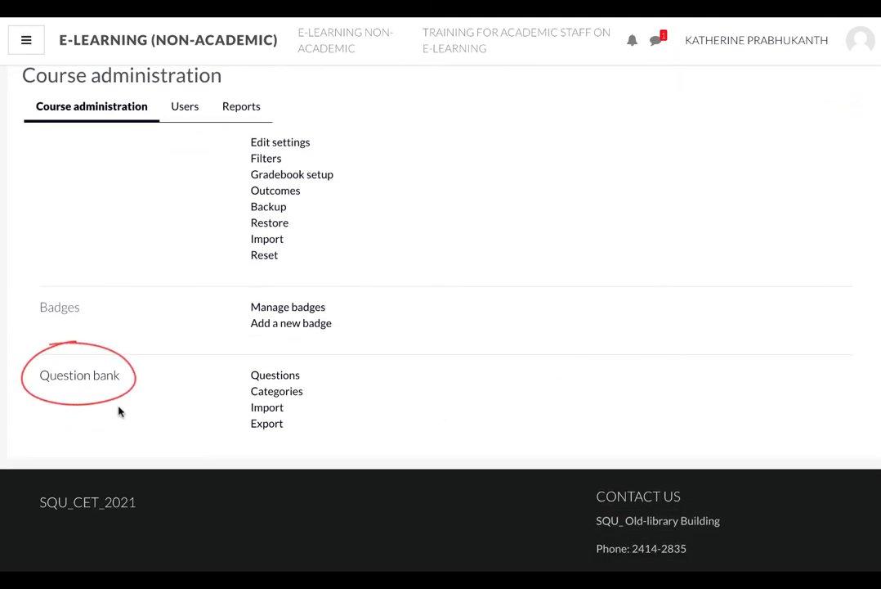
{"action": "left_click", "coordinate": [113, 376]}
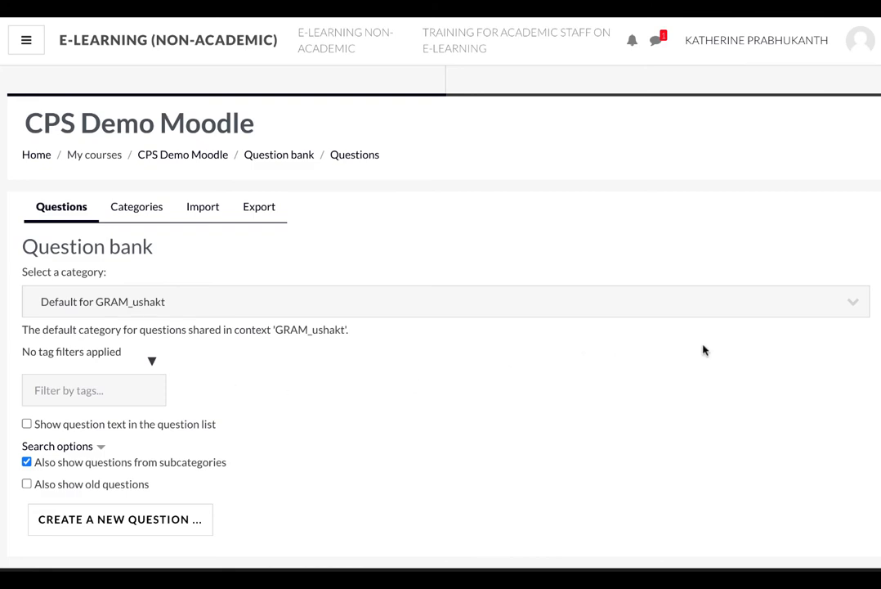
Check the question bank's category selector, then switch to the Categories page
{"action": "left_click", "coordinate": [854, 307]}
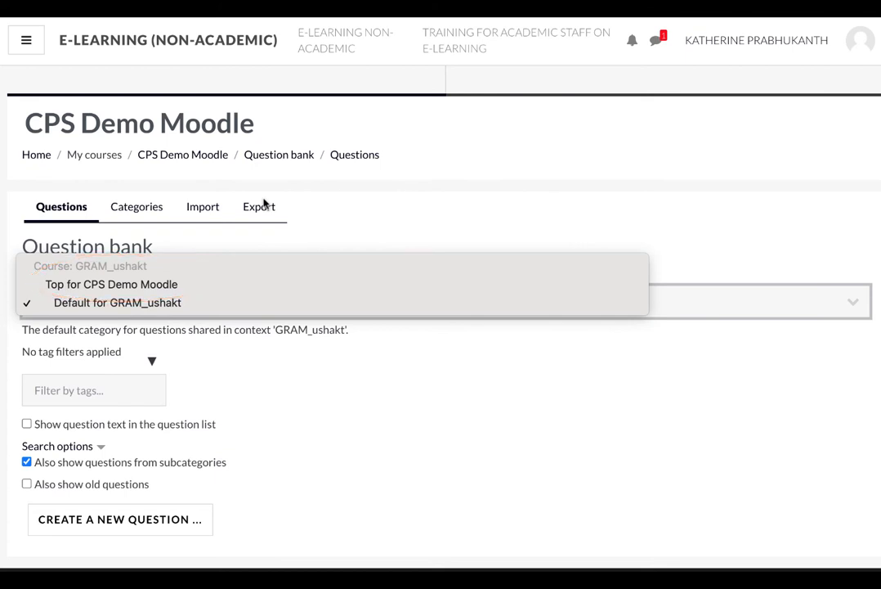
{"action": "left_click", "coordinate": [140, 209]}
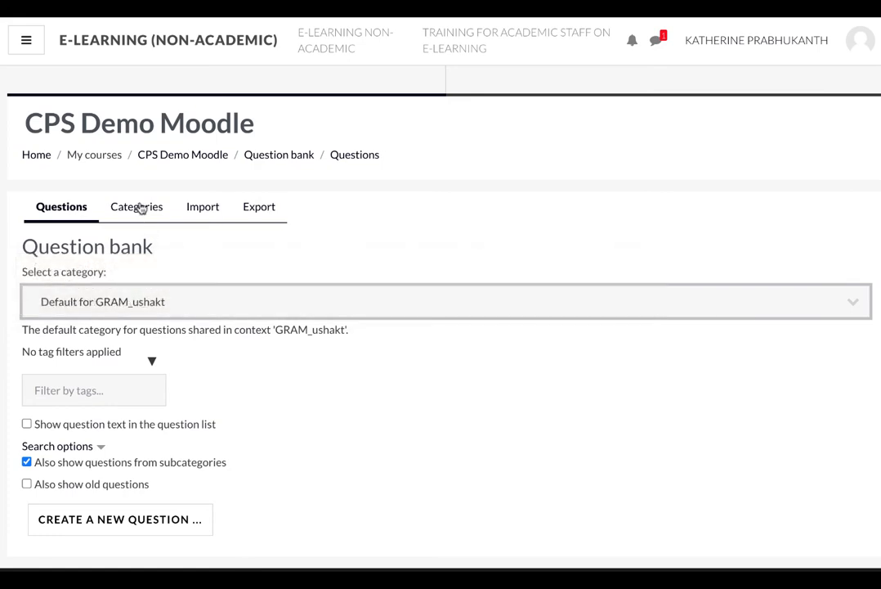
{"action": "left_click", "coordinate": [141, 210]}
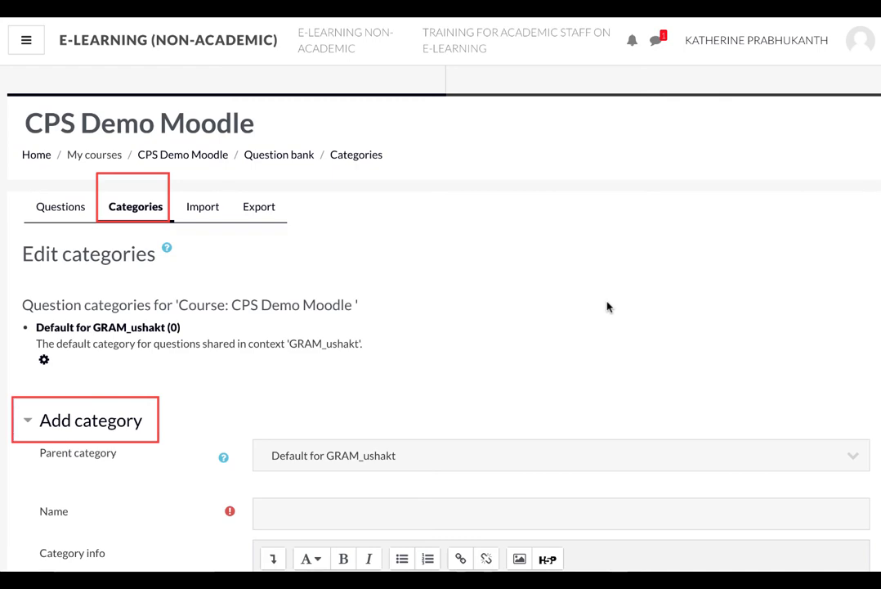
Add a category named Reading with Top for CPS Demo Moodle as its parent
{"action": "scroll", "coordinate": [607, 307], "scroll_direction": "down", "scroll_amount": 2}
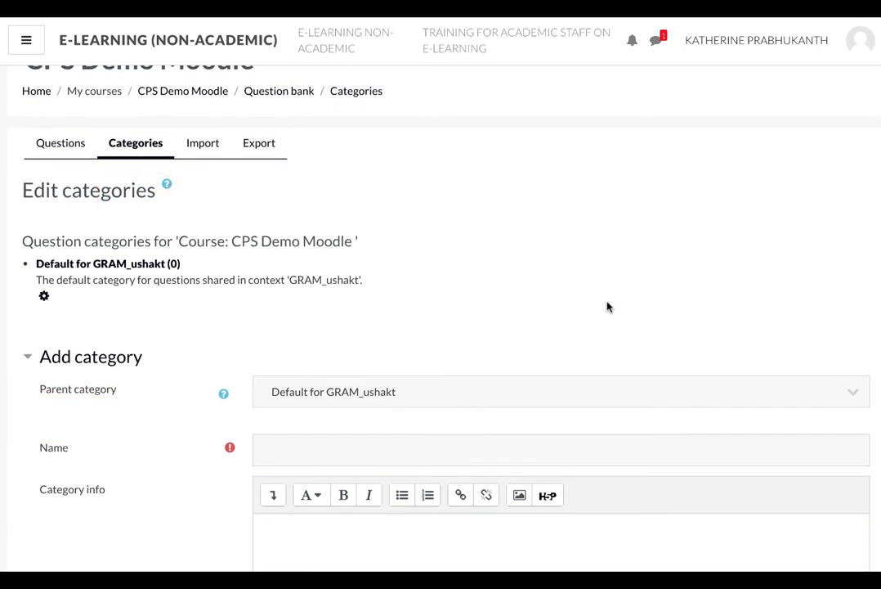
{"action": "left_click", "coordinate": [854, 396]}
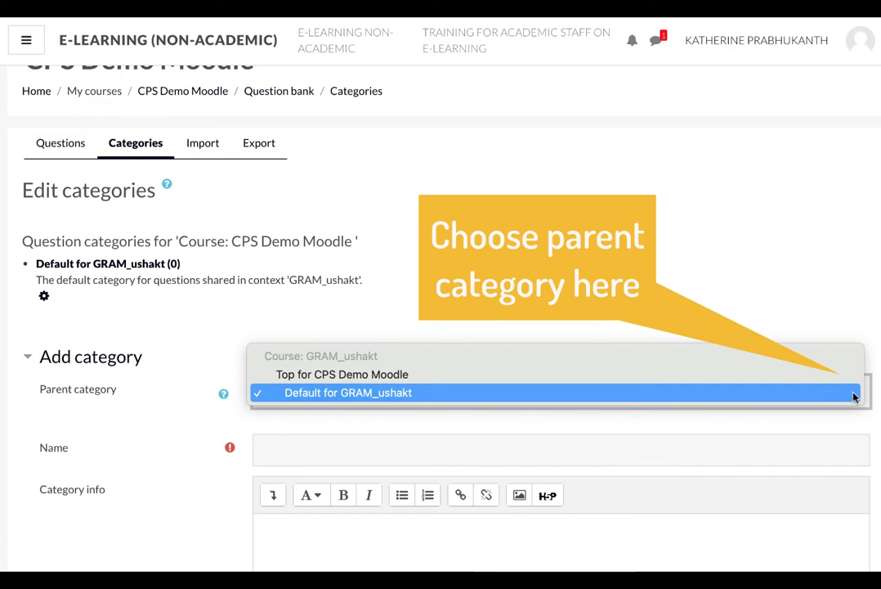
{"action": "left_click", "coordinate": [786, 374]}
{"action": "scroll", "coordinate": [787, 379], "scroll_direction": "down", "scroll_amount": 1}
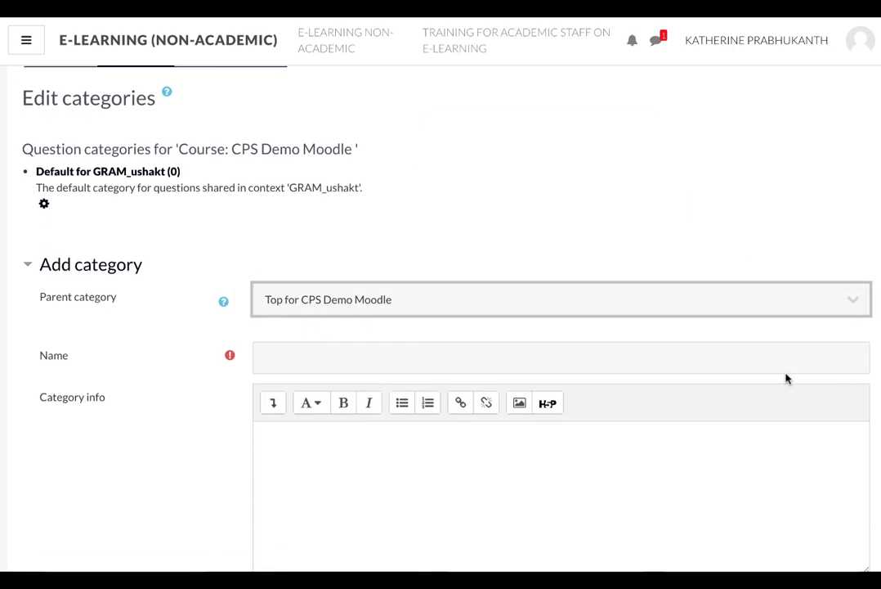
{"action": "left_click", "coordinate": [324, 353]}
{"action": "type", "text": "Reading"}
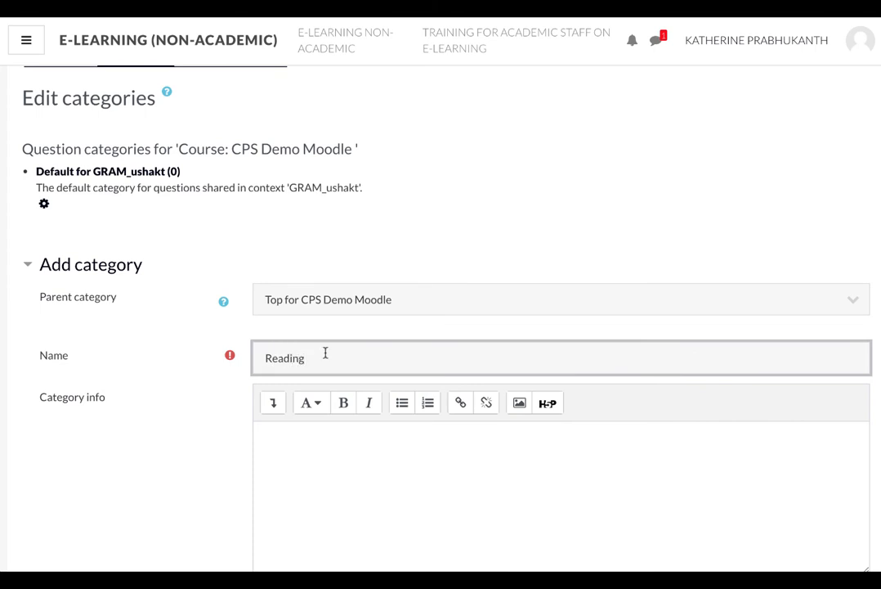
{"action": "scroll", "coordinate": [440, 487], "scroll_direction": "down", "scroll_amount": 2}
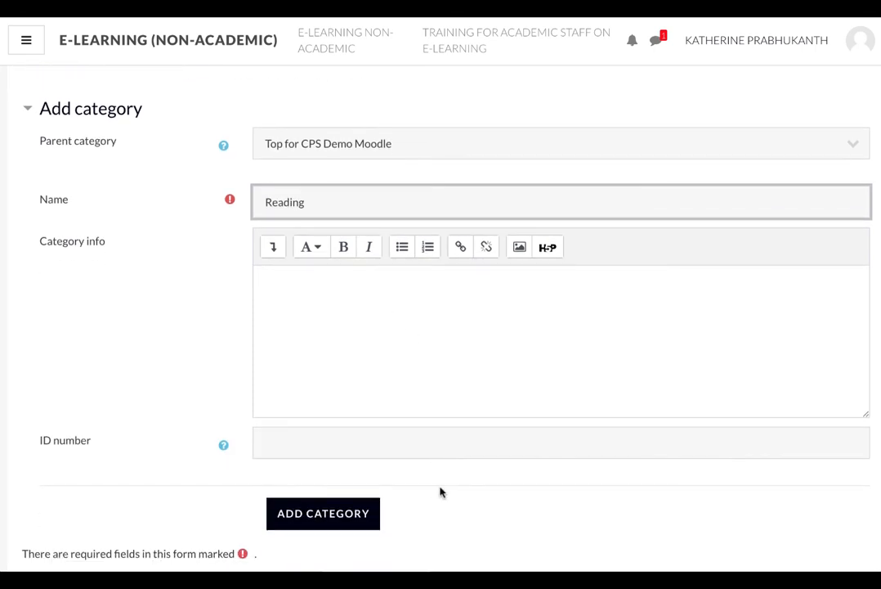
{"action": "left_click", "coordinate": [334, 516]}
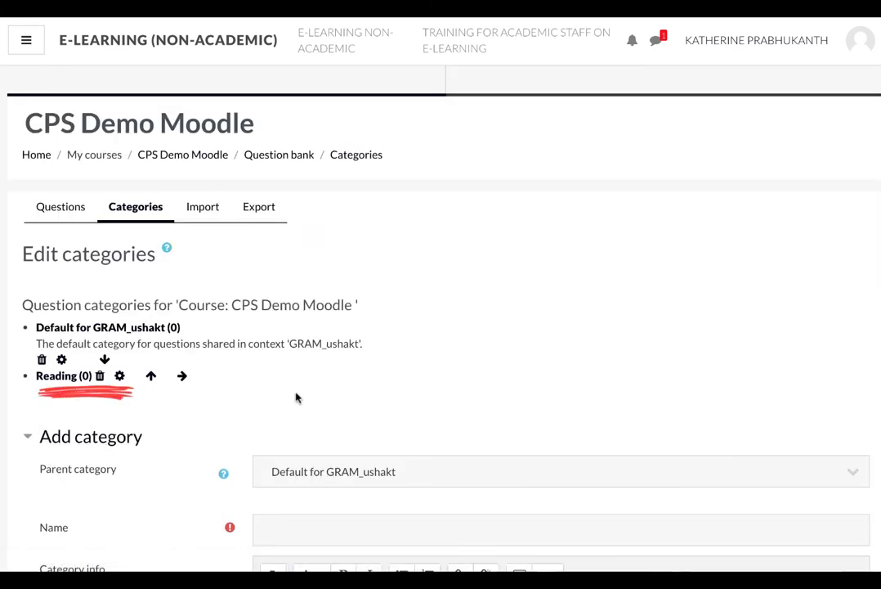
Add a category named Writing with Top for CPS Demo Moodle as its parent
{"action": "scroll", "coordinate": [537, 411], "scroll_direction": "down", "scroll_amount": 3}
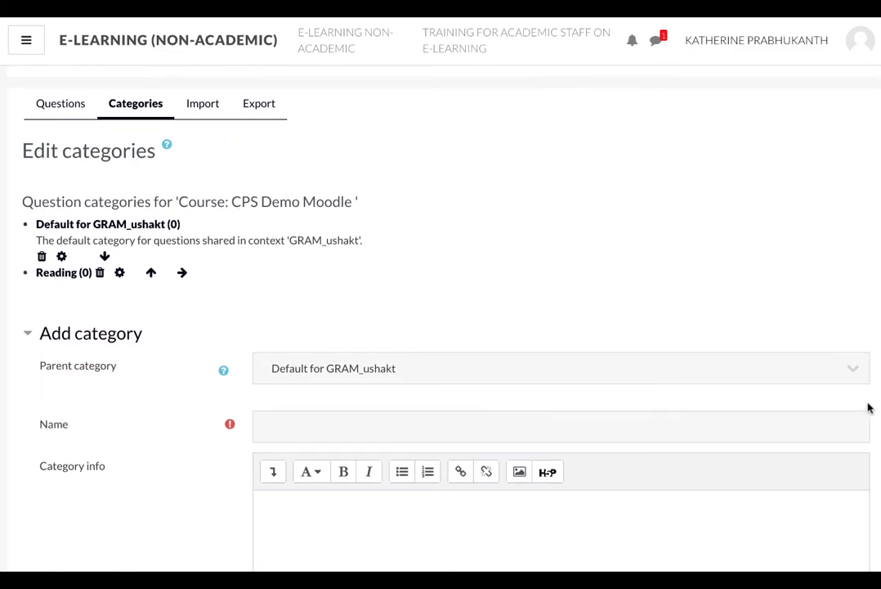
{"action": "left_click", "coordinate": [858, 377]}
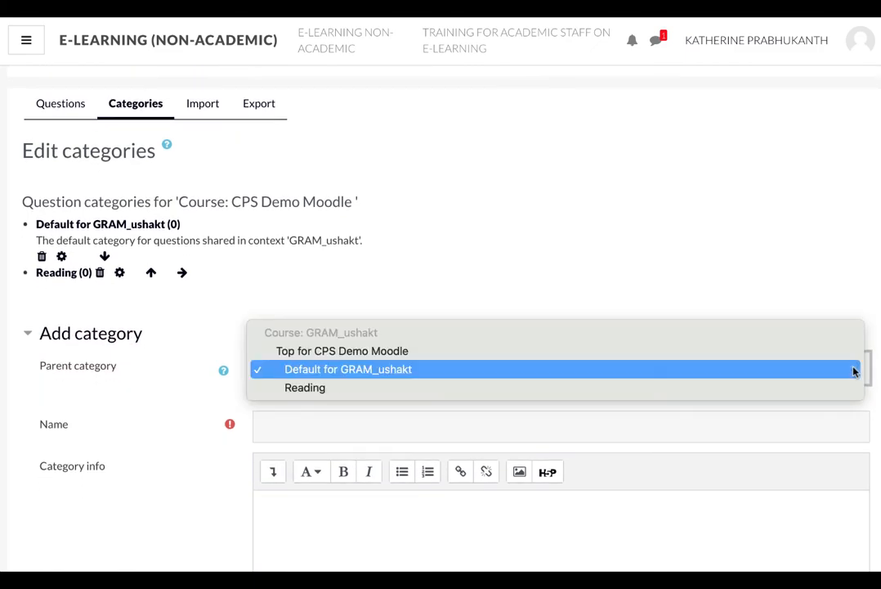
{"action": "left_click", "coordinate": [797, 346]}
{"action": "left_click", "coordinate": [517, 416]}
{"action": "type", "text": "Writing"}
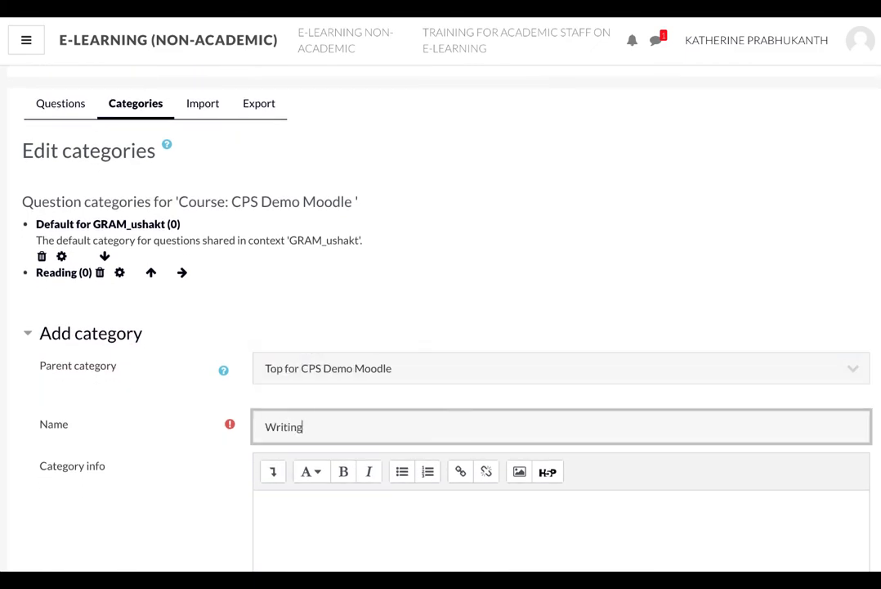
{"action": "scroll", "coordinate": [605, 556], "scroll_direction": "down", "scroll_amount": 4}
{"action": "left_click", "coordinate": [360, 429]}
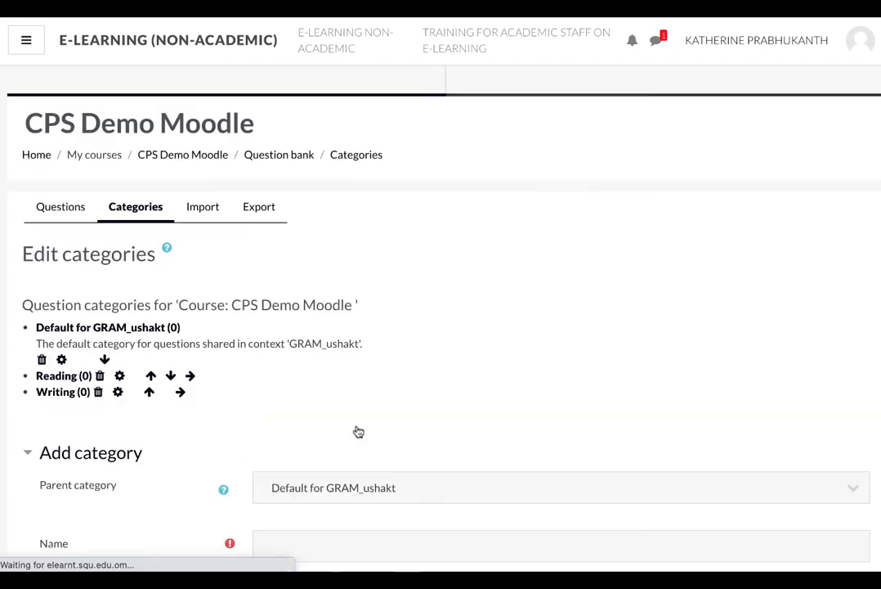
Add a category named Listening with Top for CPS Demo Moodle as its parent
{"action": "scroll", "coordinate": [630, 434], "scroll_direction": "down", "scroll_amount": 2}
{"action": "left_click", "coordinate": [853, 409]}
{"action": "left_click", "coordinate": [681, 393]}
{"action": "scroll", "coordinate": [572, 393], "scroll_direction": "down", "scroll_amount": 2}
{"action": "left_click", "coordinate": [364, 362]}
{"action": "type", "text": "Listening"}
{"action": "scroll", "coordinate": [441, 420], "scroll_direction": "down", "scroll_amount": 4}
{"action": "left_click", "coordinate": [340, 377]}
Add a category named Vocabulary with Top for CPS Demo Moodle as its parent
{"action": "scroll", "coordinate": [461, 382], "scroll_direction": "down", "scroll_amount": 2}
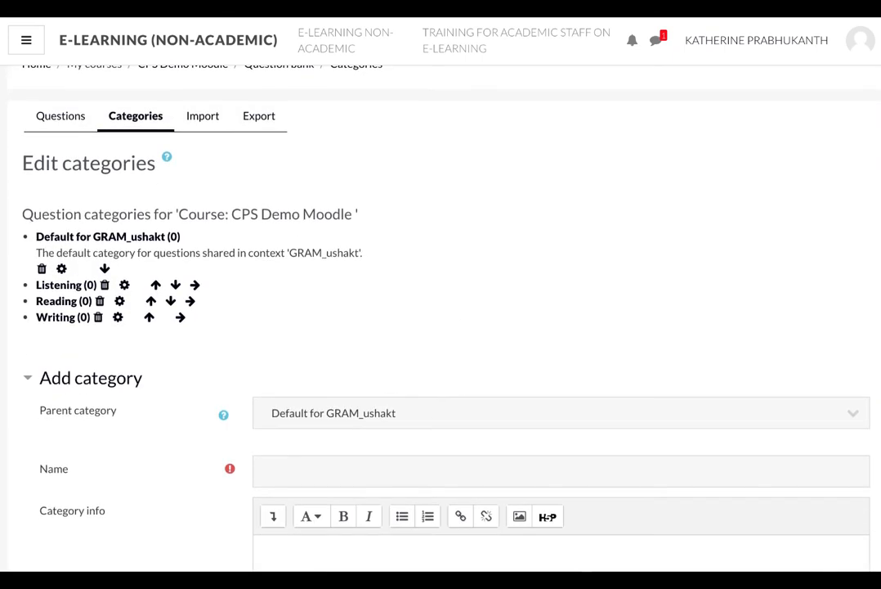
{"action": "left_click", "coordinate": [806, 404]}
{"action": "left_click", "coordinate": [799, 399]}
{"action": "left_click", "coordinate": [318, 471]}
{"action": "type", "text": "Vocabulary"}
{"action": "scroll", "coordinate": [484, 458], "scroll_direction": "down", "scroll_amount": 4}
{"action": "left_click", "coordinate": [325, 434]}
Add a category named Assessment with Top for CPS Demo Moodle as its parent
{"action": "scroll", "coordinate": [655, 339], "scroll_direction": "down", "scroll_amount": 2}
{"action": "left_click", "coordinate": [851, 440]}
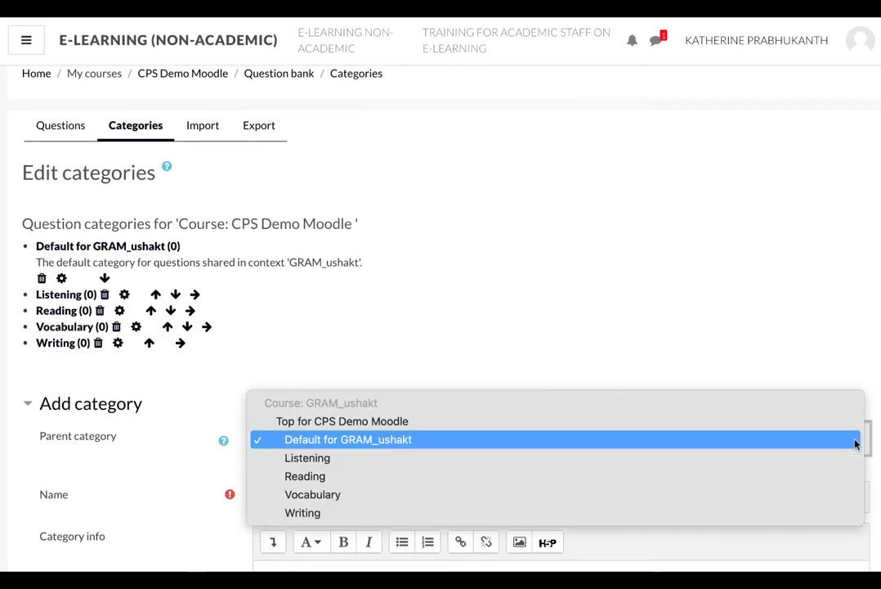
{"action": "left_click", "coordinate": [407, 424]}
{"action": "scroll", "coordinate": [588, 417], "scroll_direction": "down", "scroll_amount": 3}
{"action": "left_click", "coordinate": [318, 350]}
{"action": "type", "text": "Assessment"}
{"action": "scroll", "coordinate": [462, 432], "scroll_direction": "down", "scroll_amount": 4}
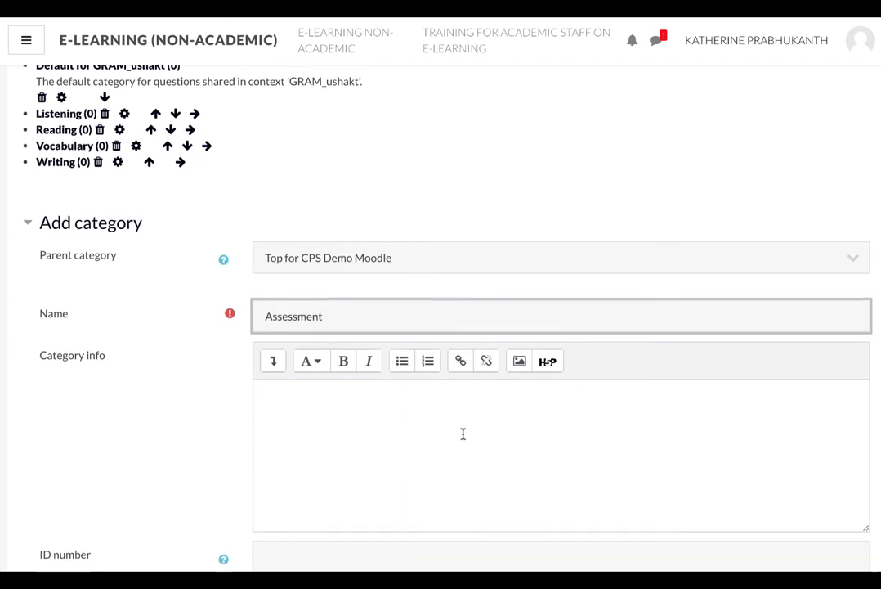
{"action": "left_click", "coordinate": [346, 476]}
Add a subcategory named Midsemester under the Assessment category
{"action": "scroll", "coordinate": [616, 445], "scroll_direction": "down", "scroll_amount": 1}
{"action": "scroll", "coordinate": [655, 142], "scroll_direction": "down", "scroll_amount": 3}
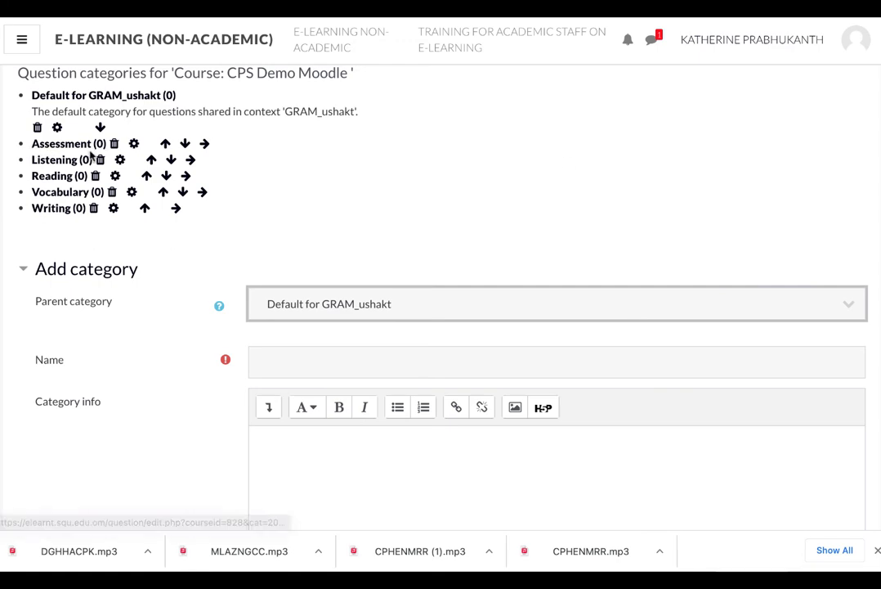
{"action": "left_click", "coordinate": [850, 306]}
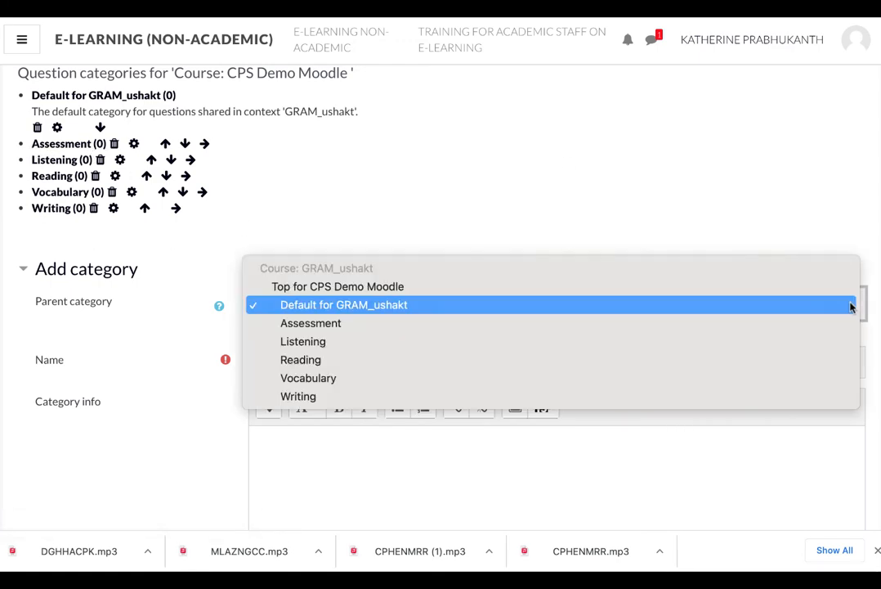
{"action": "left_click", "coordinate": [733, 326]}
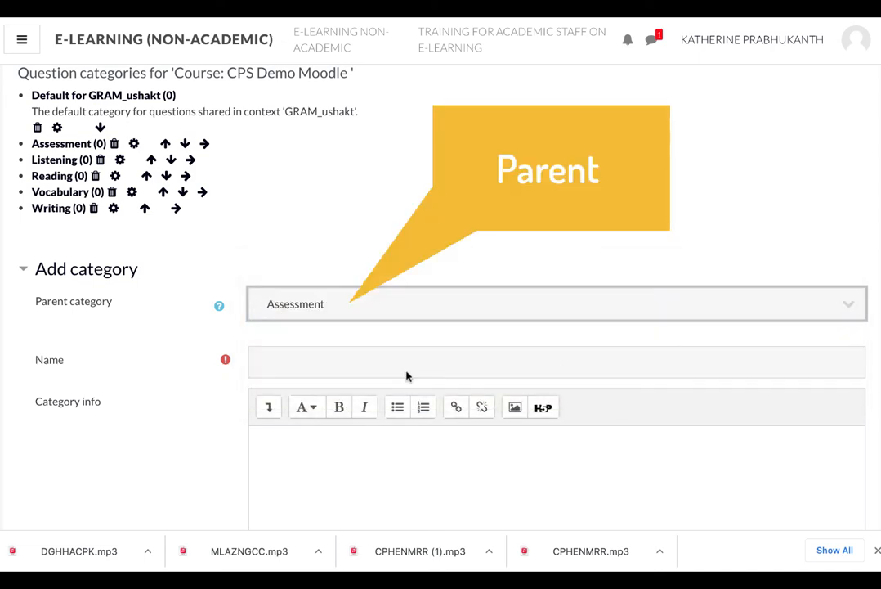
{"action": "left_click", "coordinate": [320, 361]}
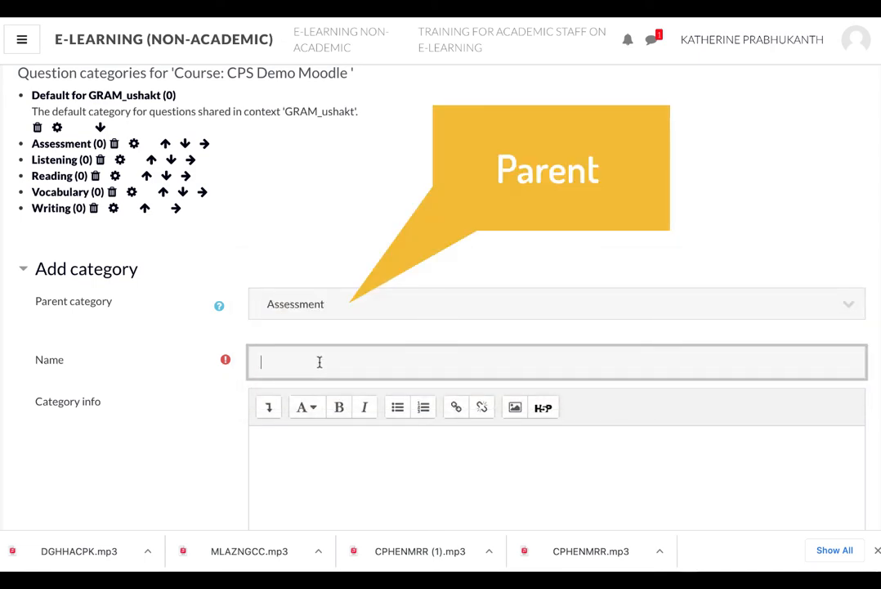
{"action": "type", "text": "Midsemester"}
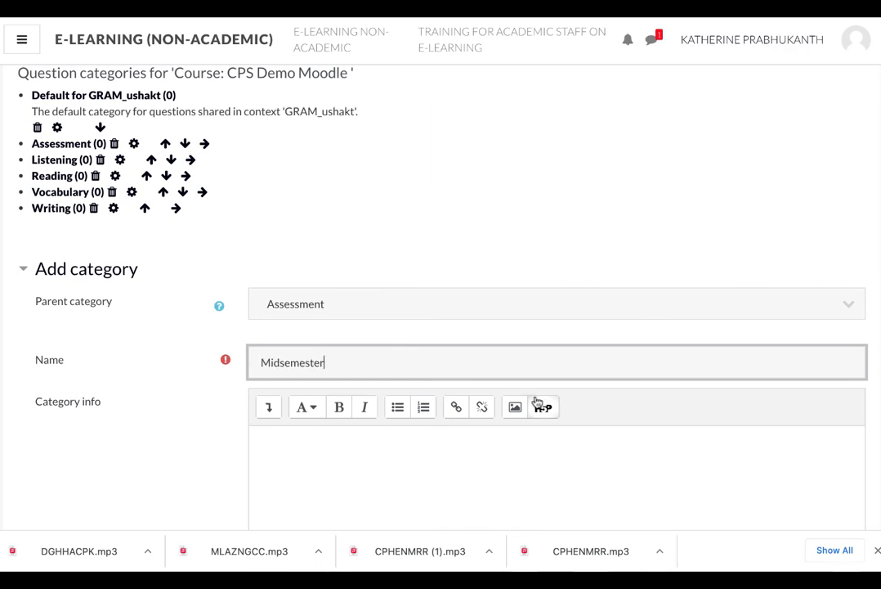
{"action": "scroll", "coordinate": [535, 400], "scroll_direction": "down", "scroll_amount": 5}
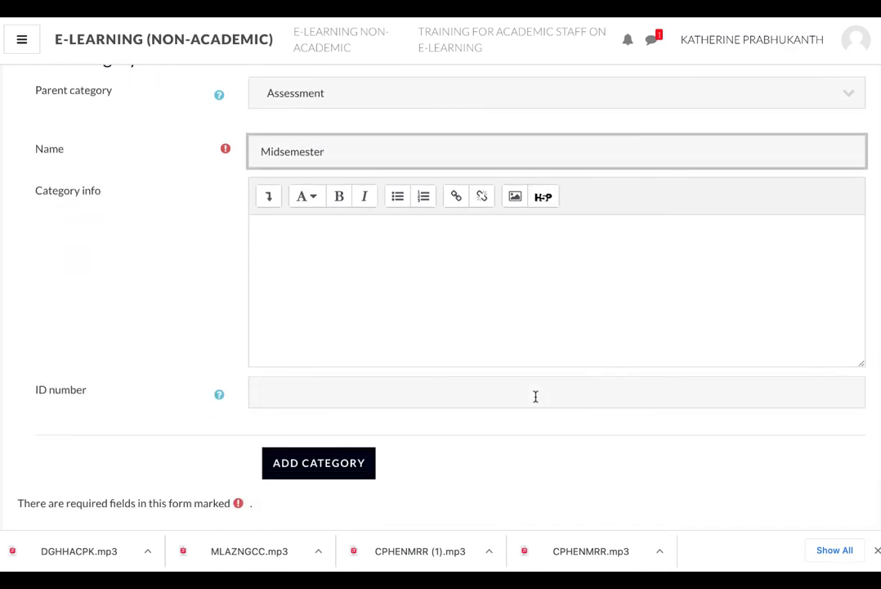
{"action": "left_click", "coordinate": [338, 463]}
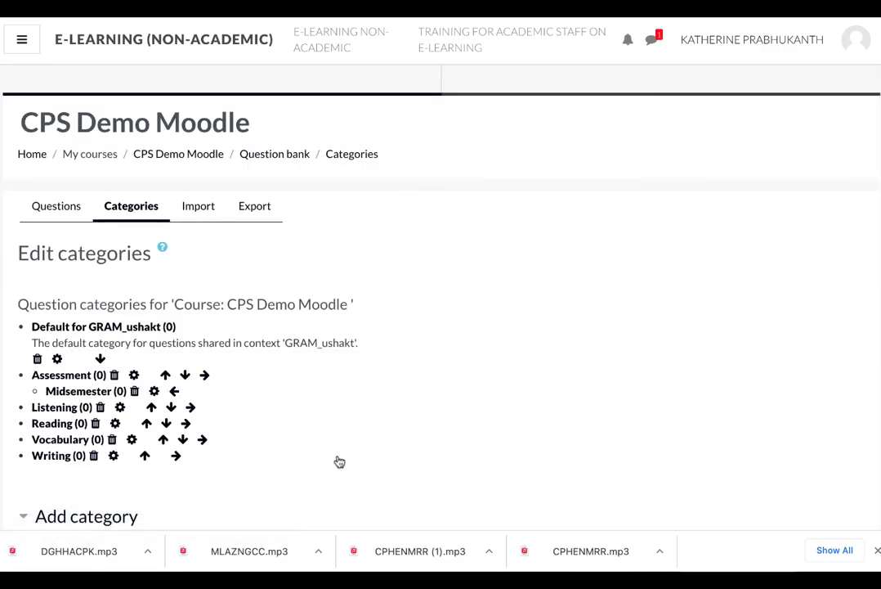
Add a subcategory named Endsemester under the Assessment category
{"action": "scroll", "coordinate": [405, 446], "scroll_direction": "down", "scroll_amount": 5}
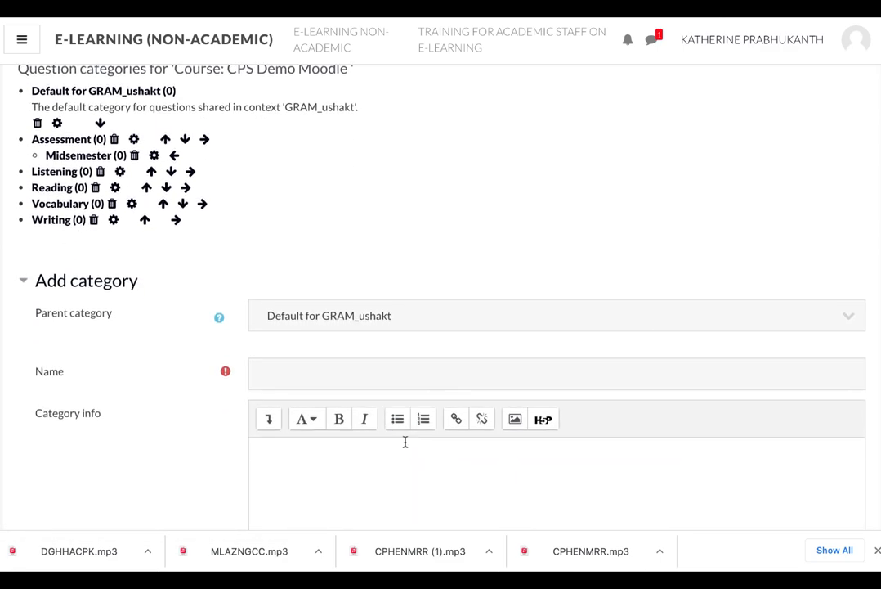
{"action": "left_click", "coordinate": [830, 324]}
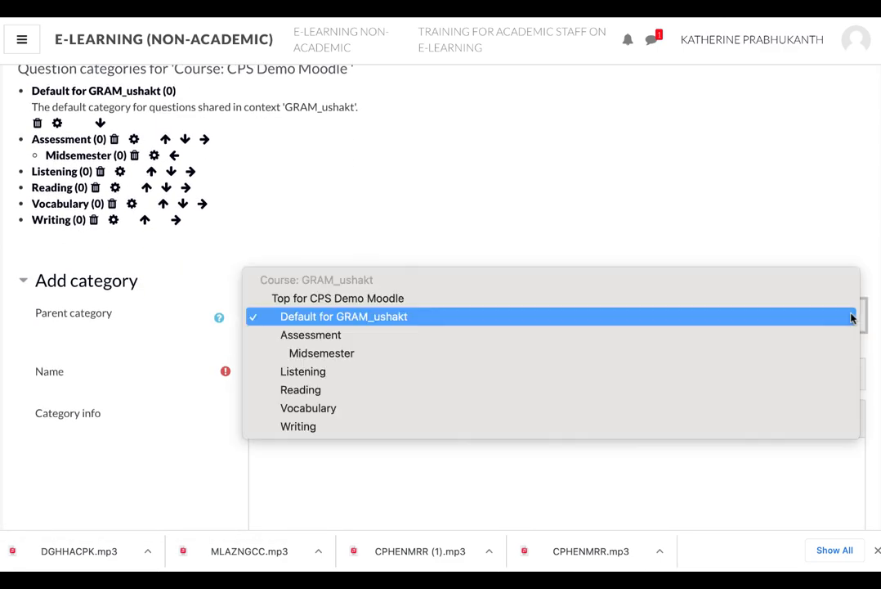
{"action": "left_click", "coordinate": [356, 335]}
{"action": "left_click", "coordinate": [336, 369]}
{"action": "type", "text": "Endsemester"}
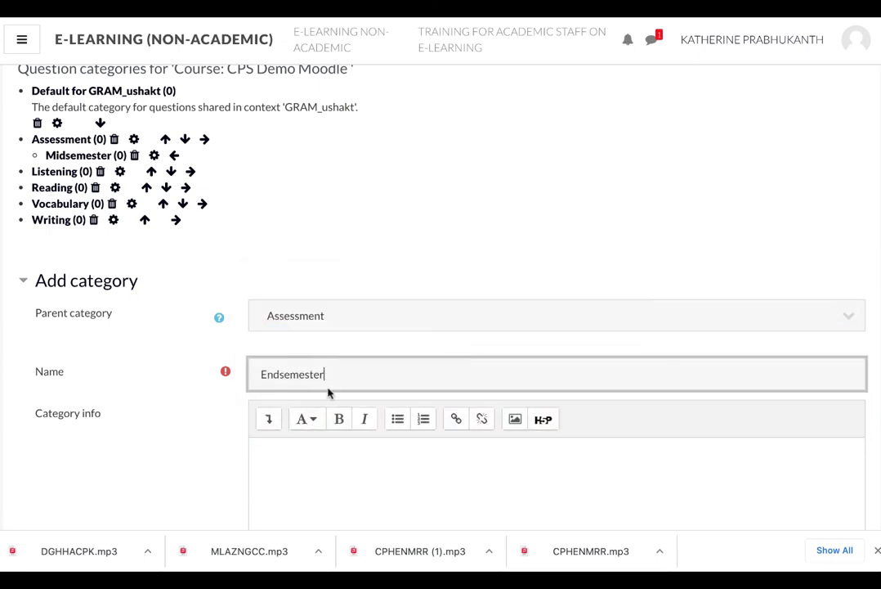
{"action": "scroll", "coordinate": [434, 450], "scroll_direction": "down", "scroll_amount": 3}
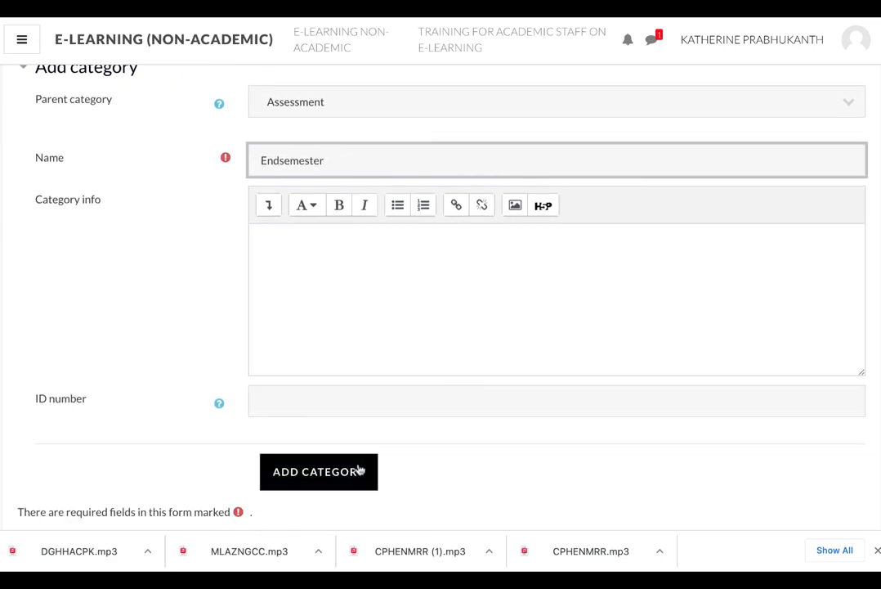
{"action": "left_click", "coordinate": [359, 471]}
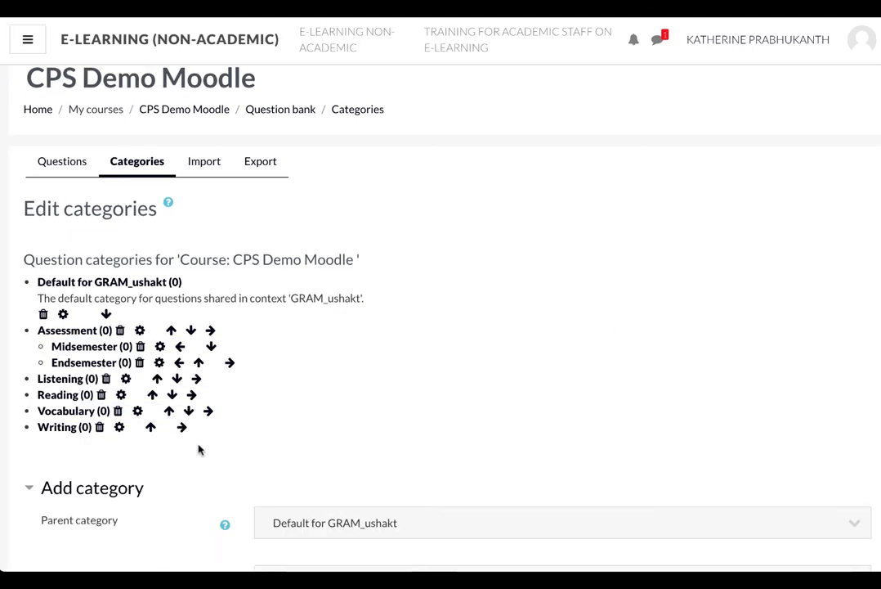
{"action": "scroll", "coordinate": [456, 409], "scroll_direction": "down", "scroll_amount": 3}
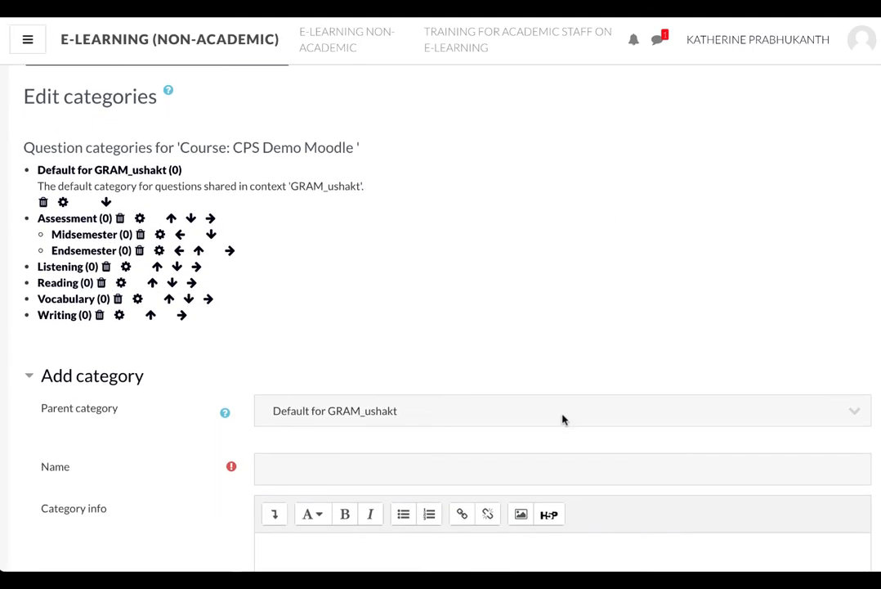
{"action": "left_click", "coordinate": [854, 413]}
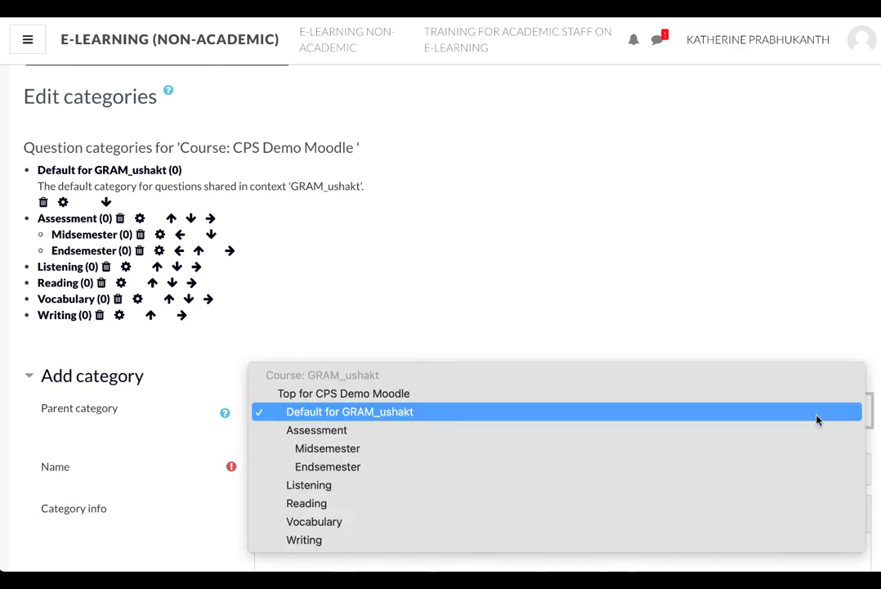
{"action": "left_click", "coordinate": [689, 450]}
{"action": "scroll", "coordinate": [688, 446], "scroll_direction": "down", "scroll_amount": 2}
{"action": "left_click", "coordinate": [329, 374]}
{"action": "type", "text": "Reading Test 1:"}
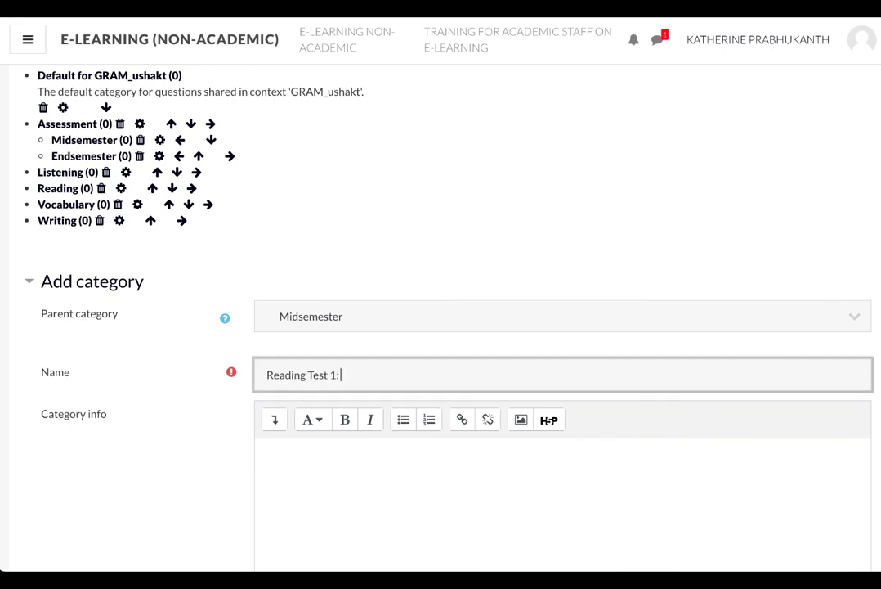
{"action": "type", "text": " Emma Stuart"}
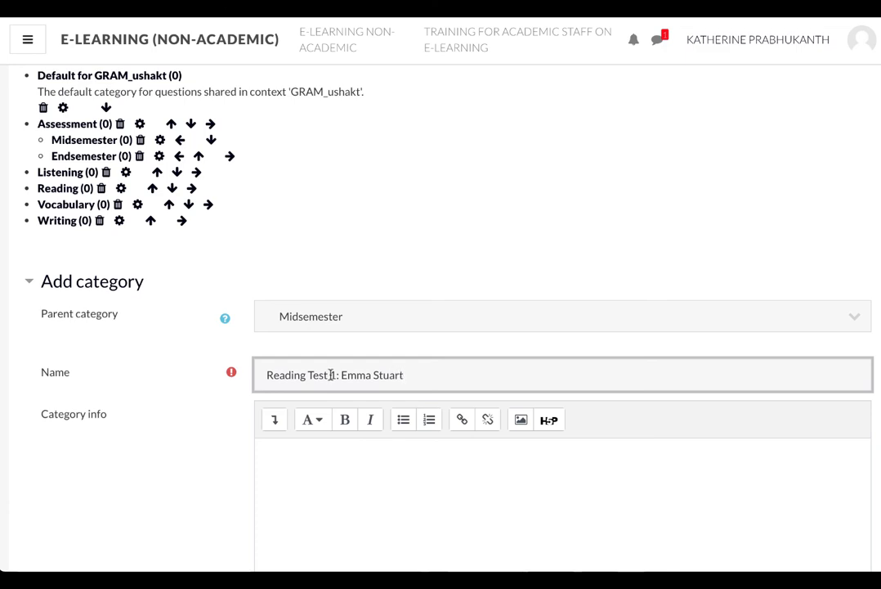
{"action": "scroll", "coordinate": [466, 460], "scroll_direction": "down", "scroll_amount": 3}
{"action": "left_click", "coordinate": [331, 545]}
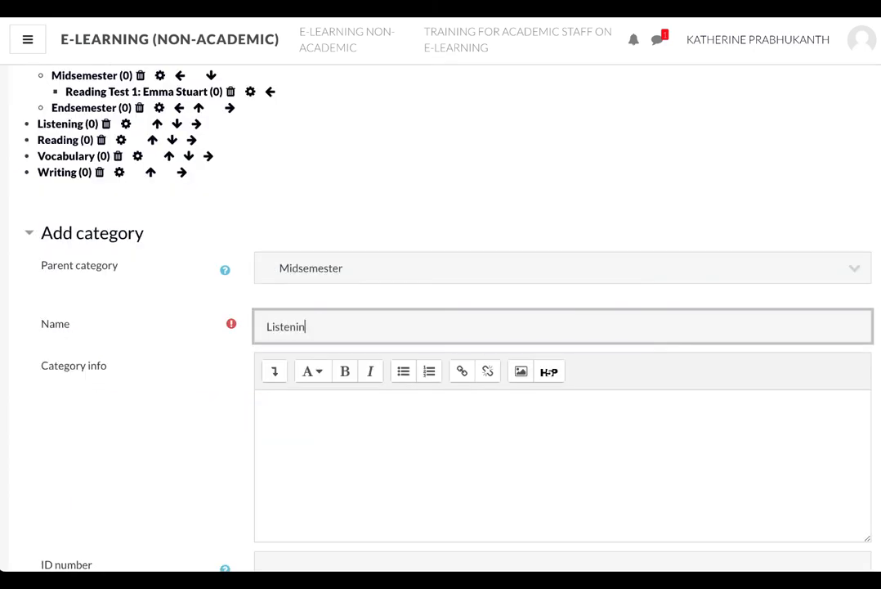
Add a subcategory named Listening Test 1: World's Richest Pets under Midsemester
{"action": "type", "text": "g Test 1: World's Richest Pets"}
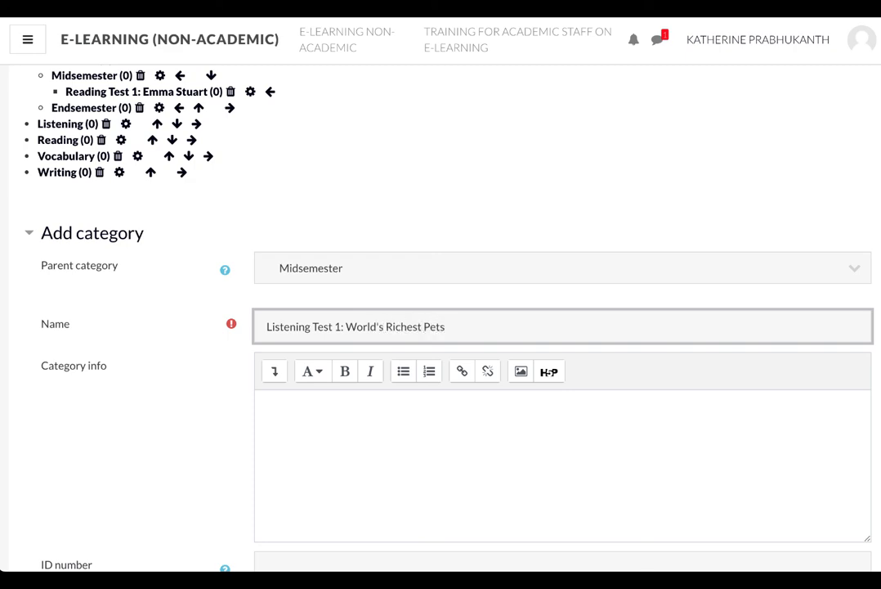
{"action": "scroll", "coordinate": [454, 405], "scroll_direction": "down", "scroll_amount": 5}
{"action": "left_click", "coordinate": [330, 407]}
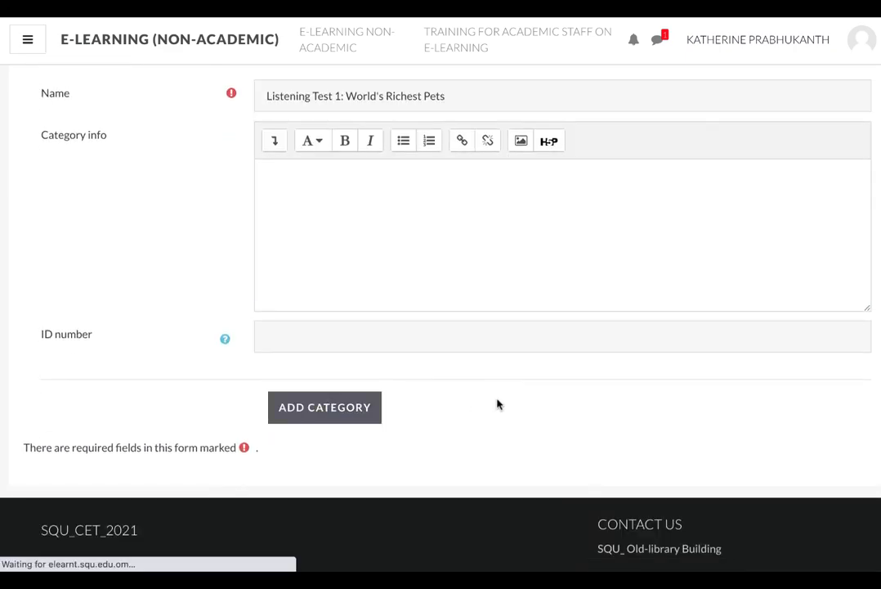